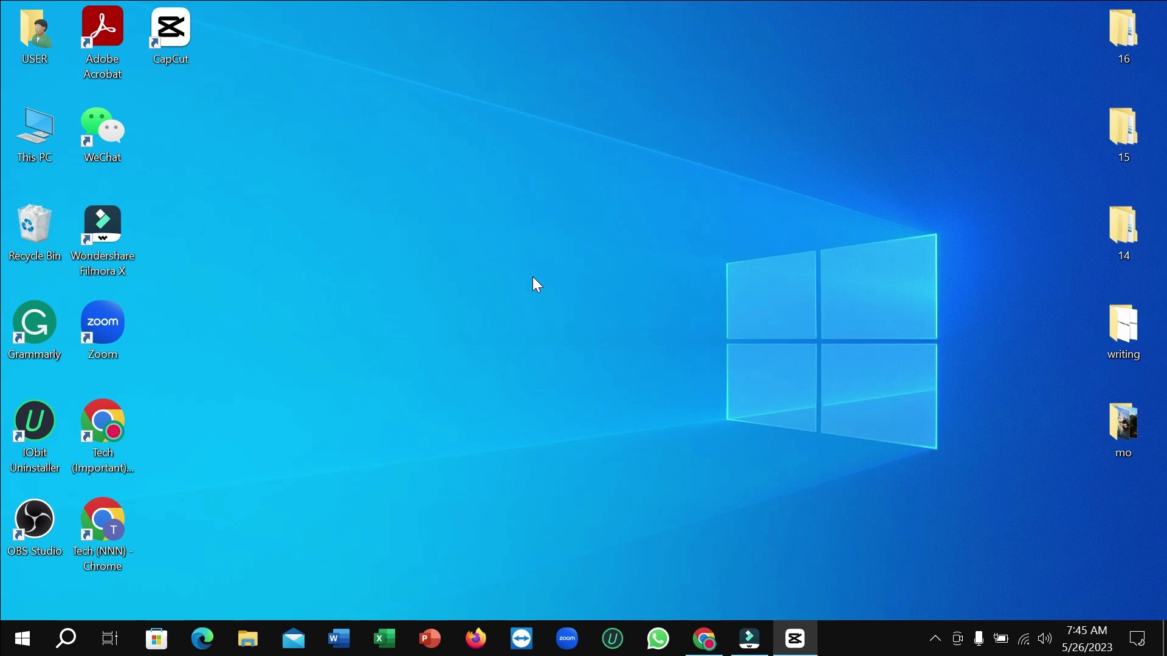
# Step: Place the 2:43 speedup screen recording on the timeline and park the playhead at 00:00:44:18
pyautogui.click(805, 640)
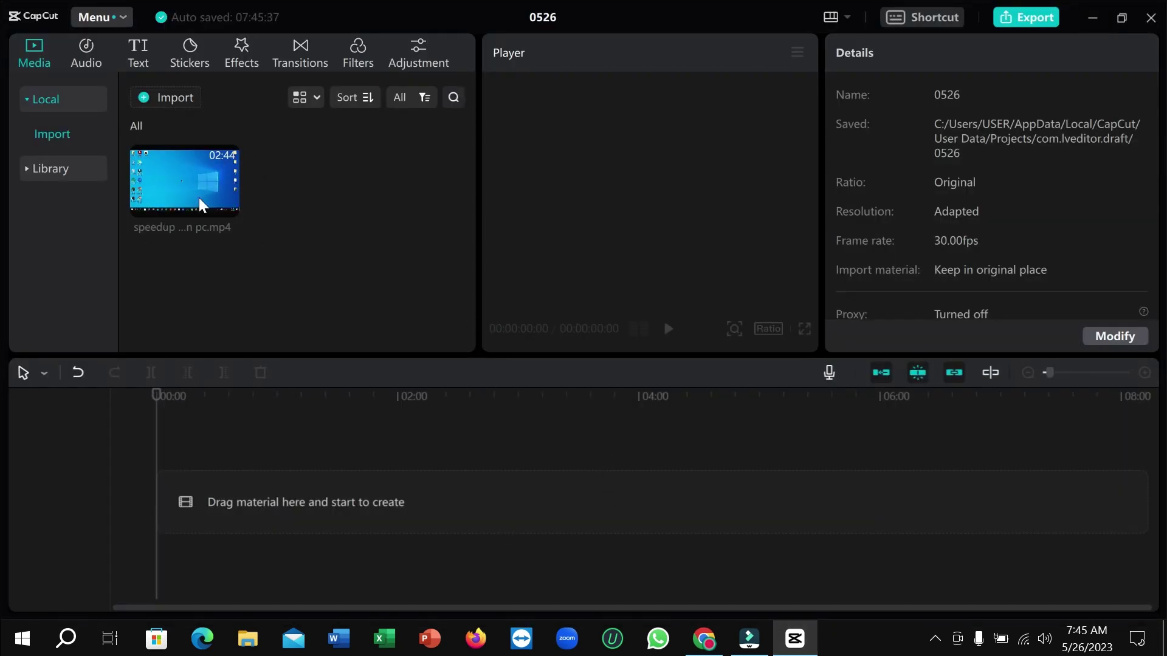
pyautogui.moveTo(172, 174)
pyautogui.mouseDown()
pyautogui.moveTo(158, 268)
pyautogui.moveTo(173, 486)
pyautogui.mouseUp()
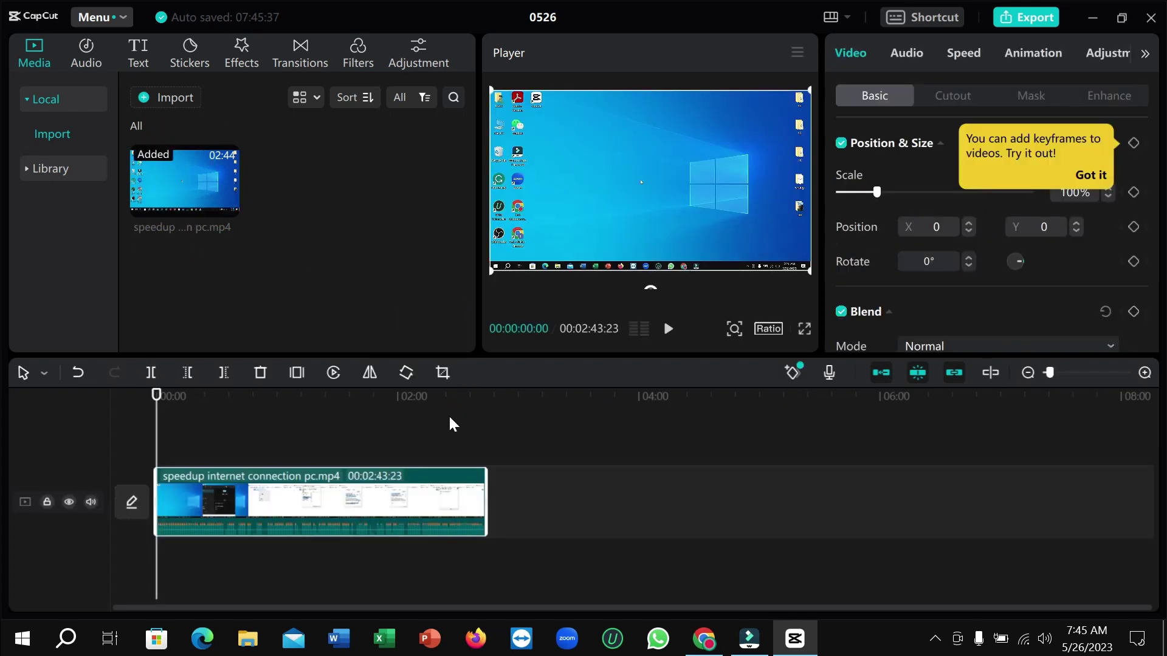
pyautogui.click(553, 444)
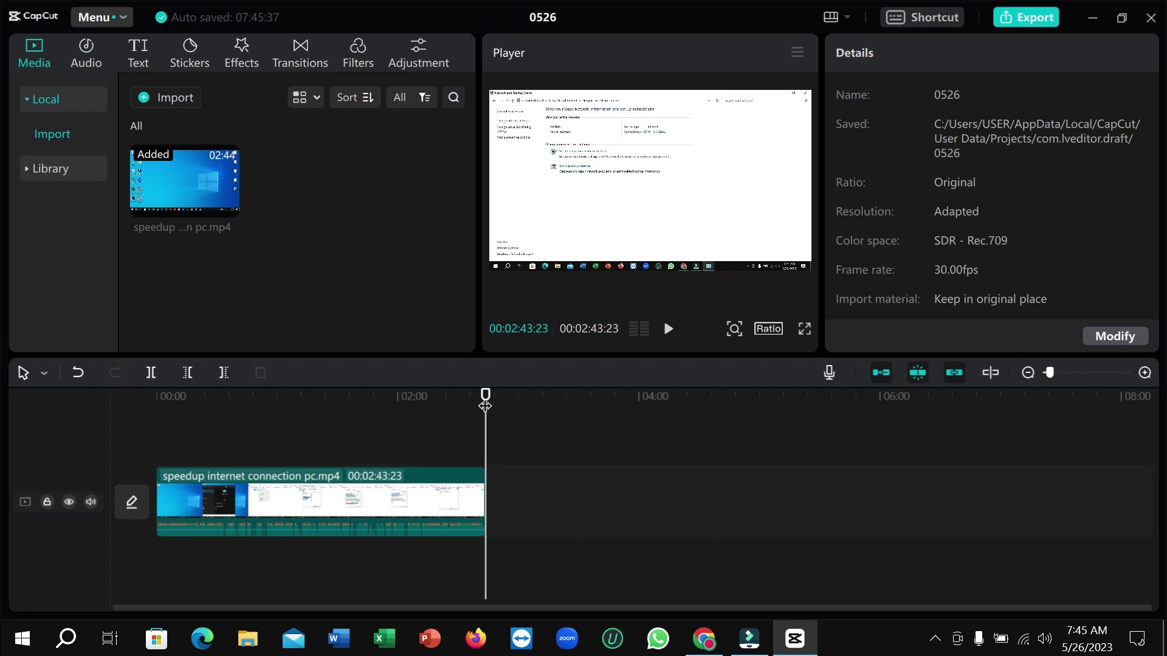
pyautogui.moveTo(486, 402); pyautogui.dragTo(414, 401)
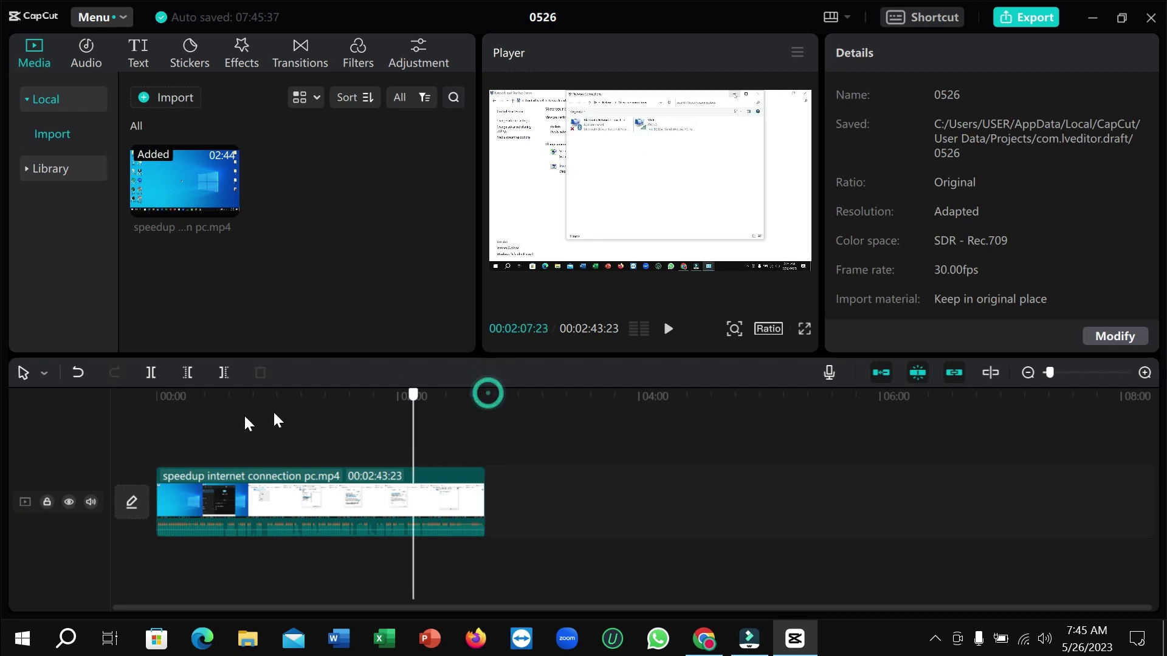
pyautogui.moveTo(274, 420); pyautogui.dragTo(253, 416)
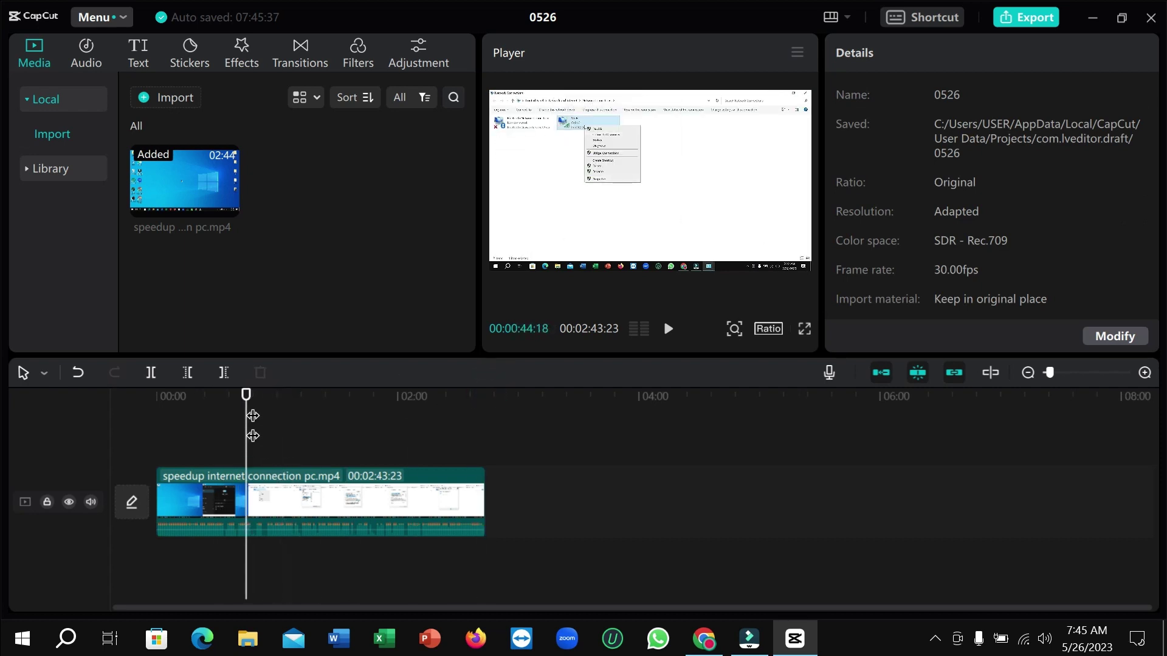
# Step: Browse the Audio sound effects from Mechanical over to the Traffic category
pyautogui.click(75, 48)
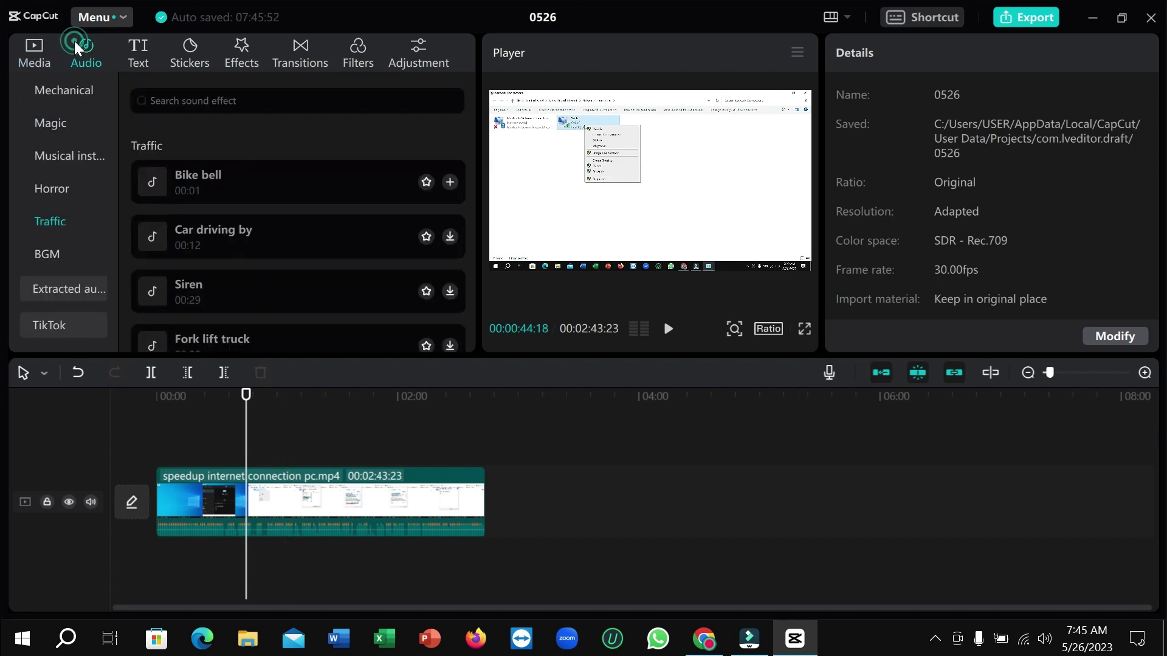
pyautogui.click(73, 92)
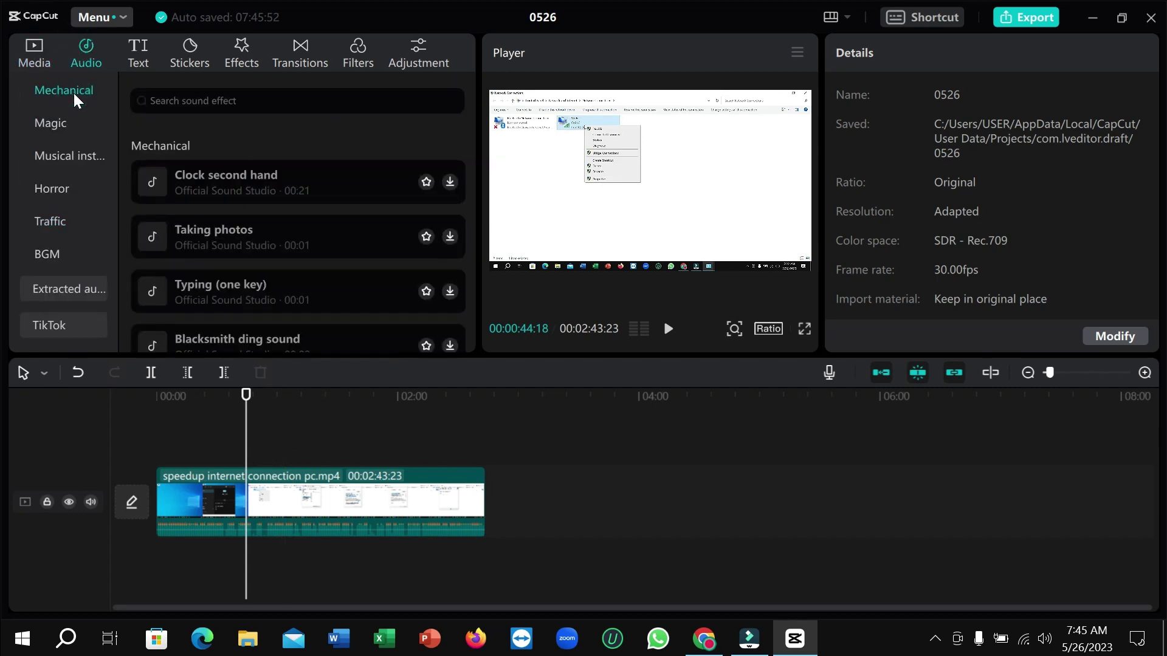
pyautogui.scroll(-3, 228, 191)
pyautogui.scroll(-3, 225, 193)
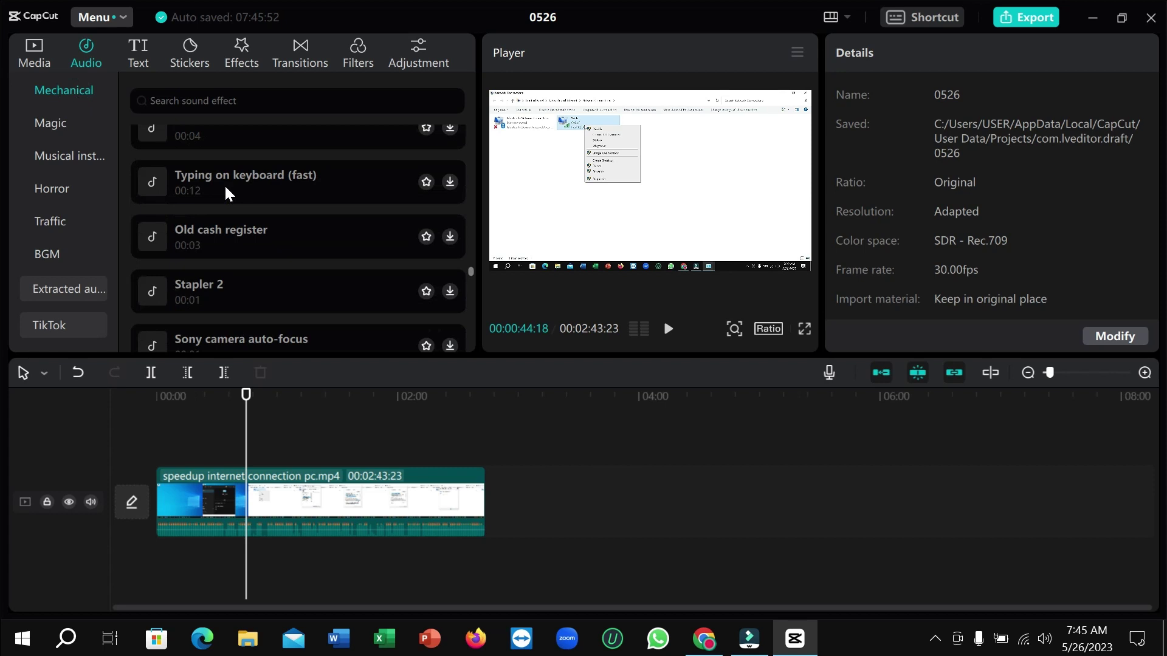
pyautogui.scroll(5, 198, 177)
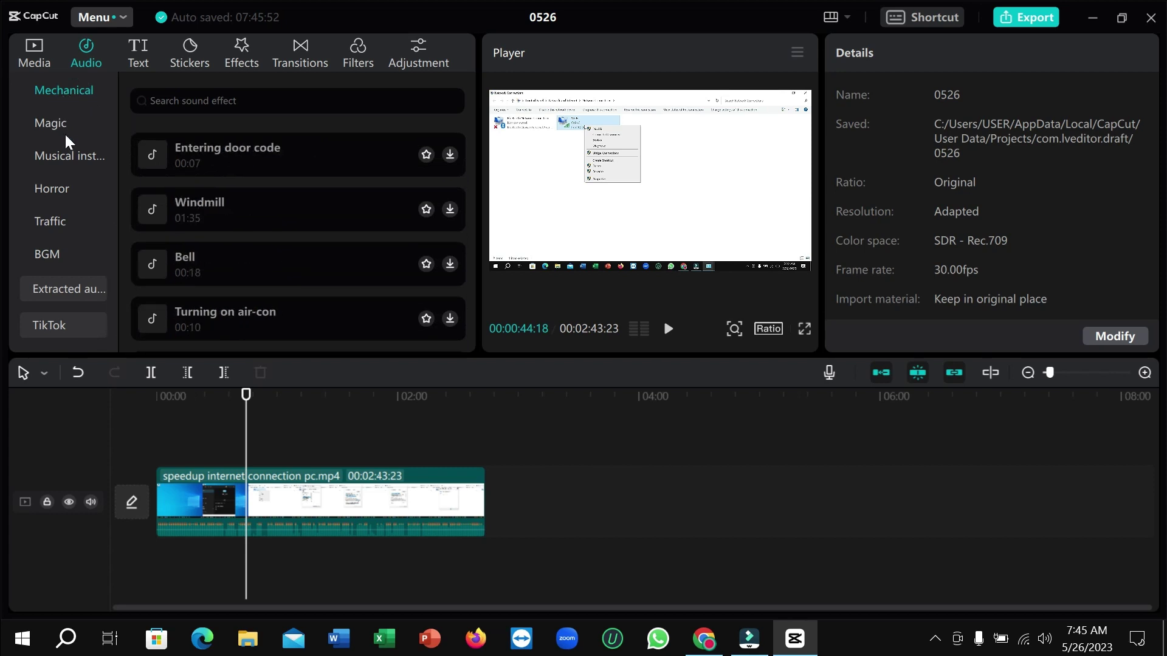
pyautogui.click(60, 223)
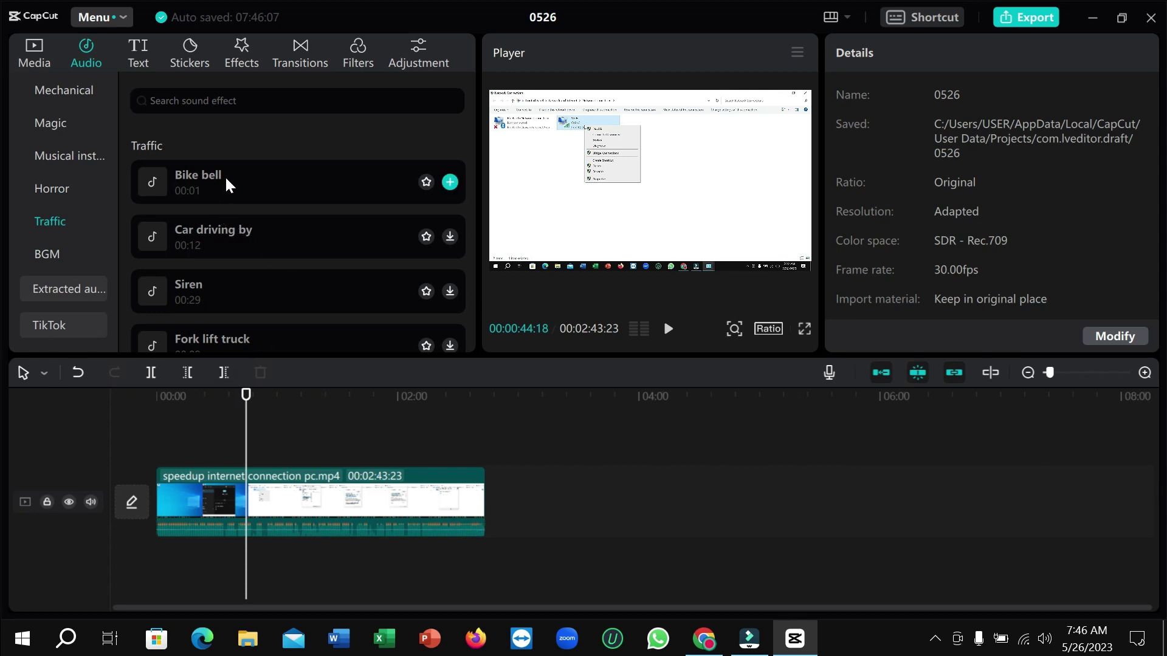
# Step: Drop the Bike bell effect onto its own audio track under the video, just before the playhead
pyautogui.moveTo(227, 185)
pyautogui.mouseDown()
pyautogui.moveTo(232, 576)
pyautogui.moveTo(227, 564)
pyautogui.mouseUp()
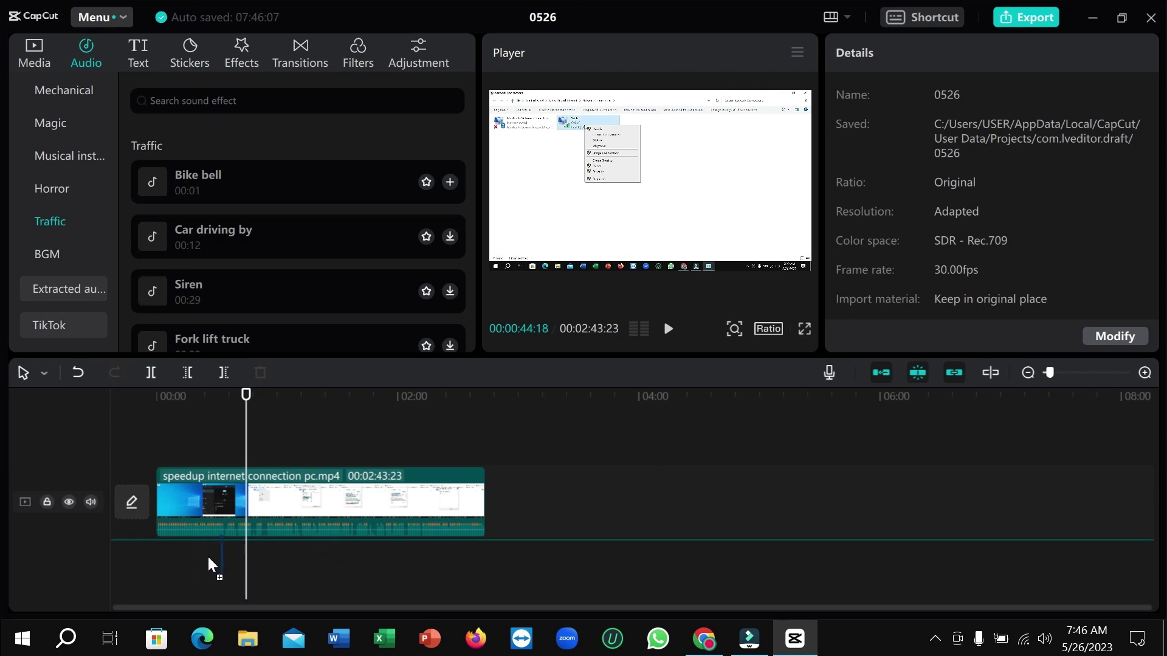
pyautogui.moveTo(227, 564); pyautogui.dragTo(202, 560)
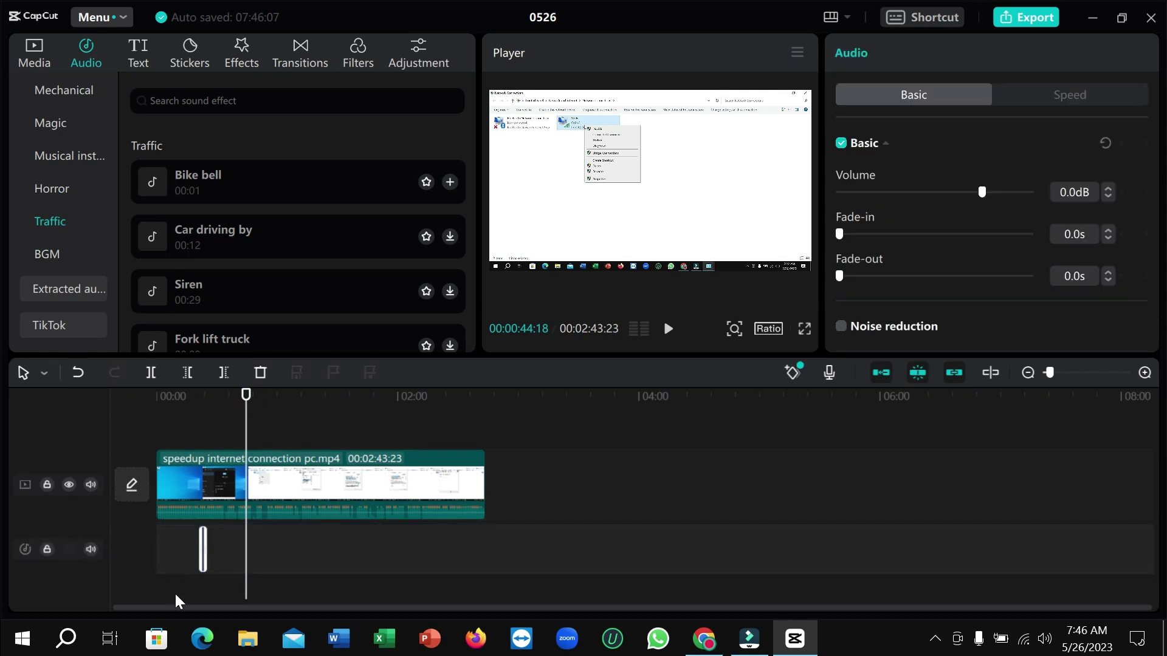
pyautogui.click(407, 554)
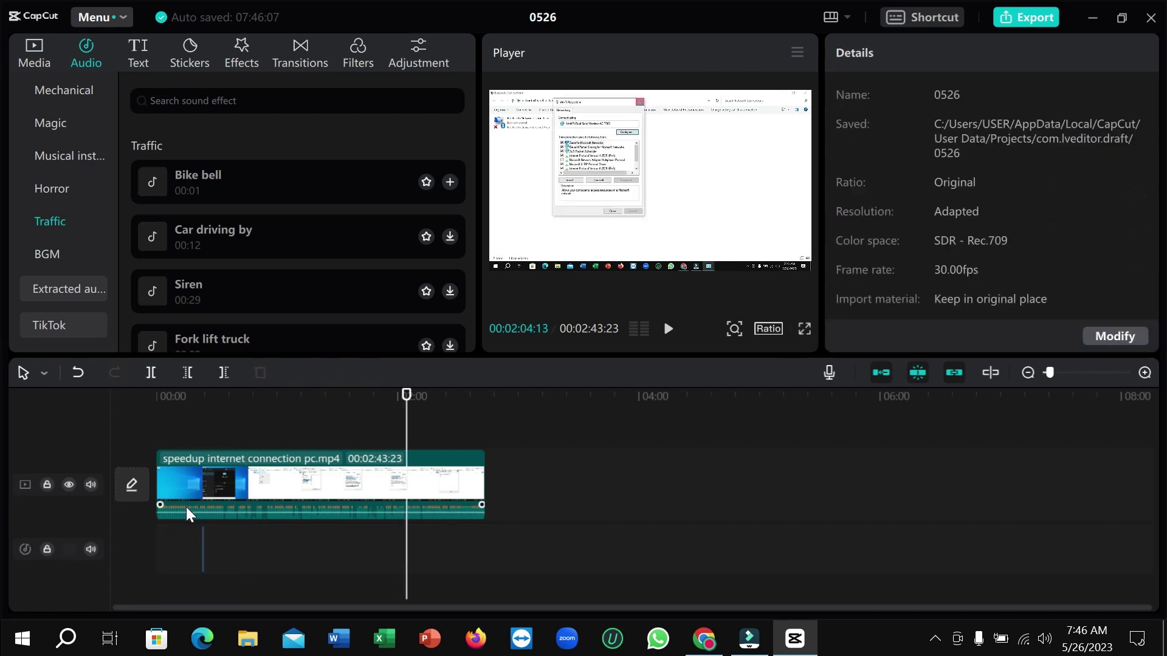